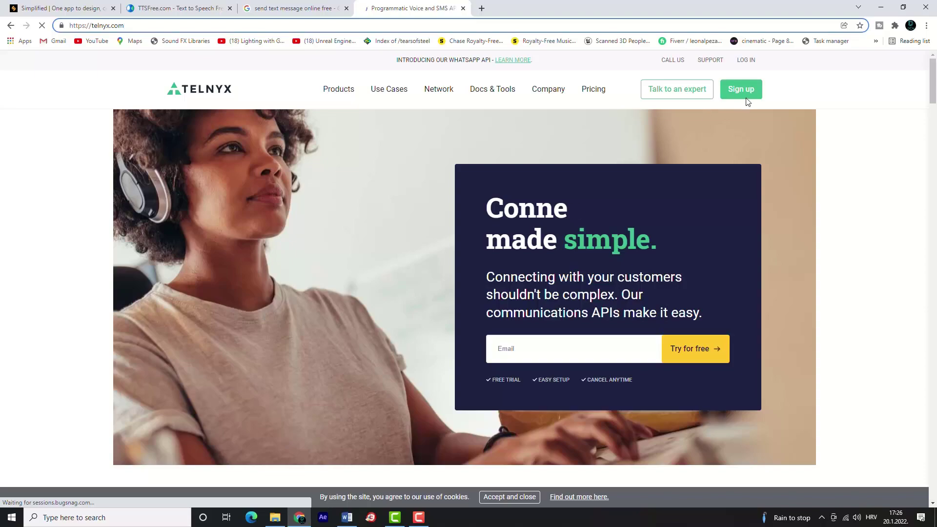
Step: Open the Telnyx sign-up page and read the free-credit offer for work and free email addresses
left_click(743, 93)
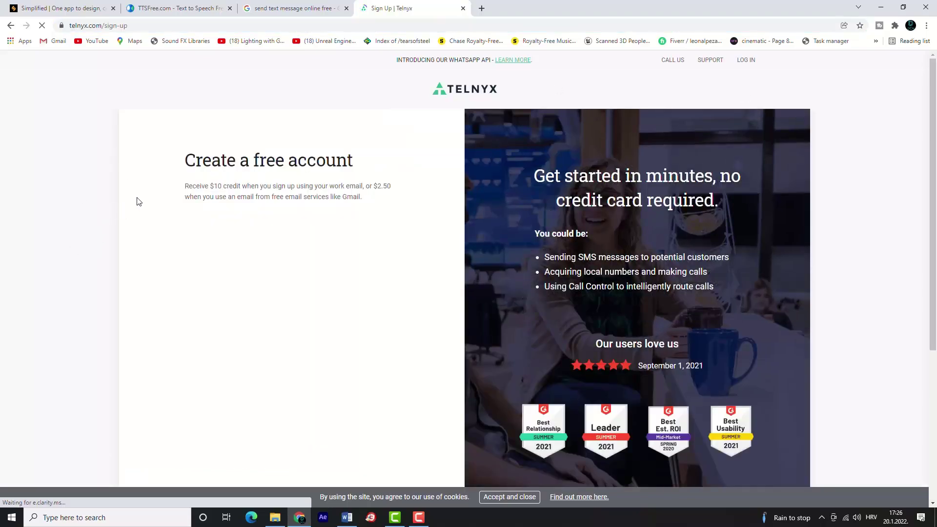
triple_click(356, 164)
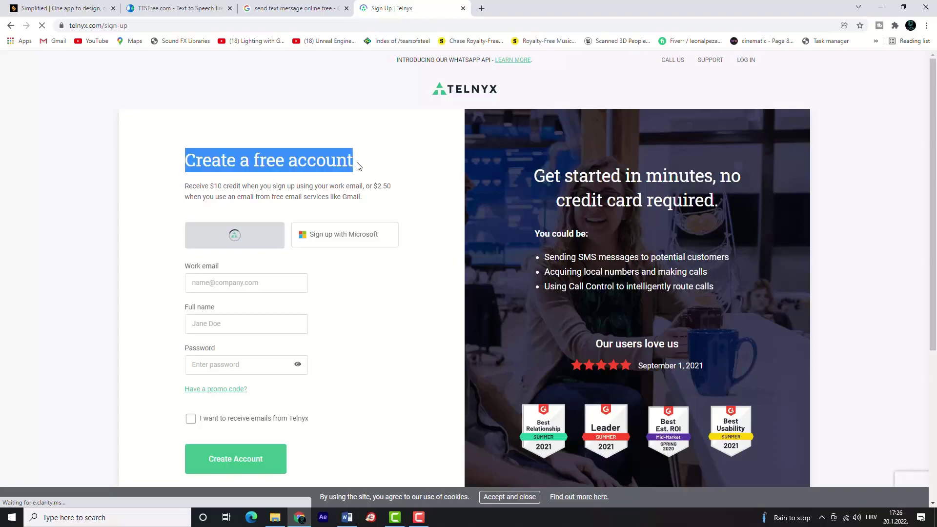
left_click(273, 188)
left_click_drag(210, 186, 362, 205)
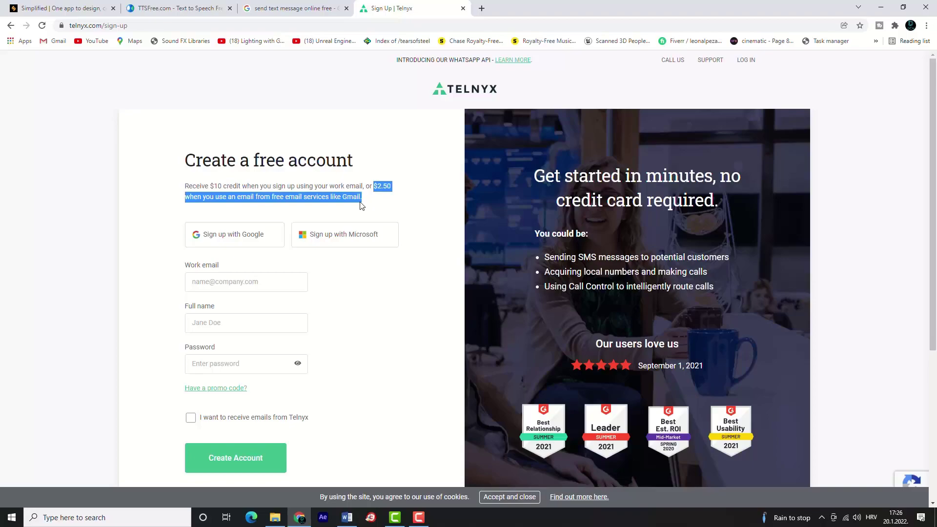
Step: Fill in the work email and full name in the free account form
left_click(228, 279)
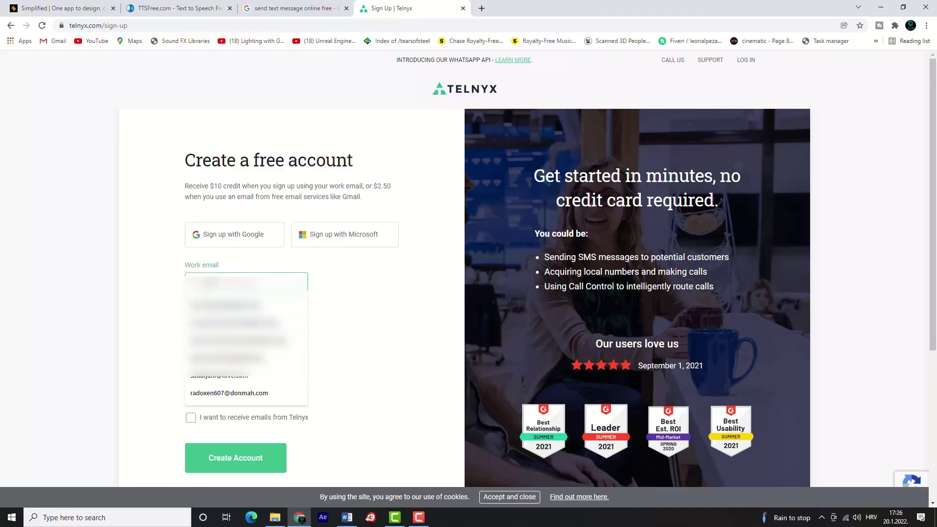
type("leon")
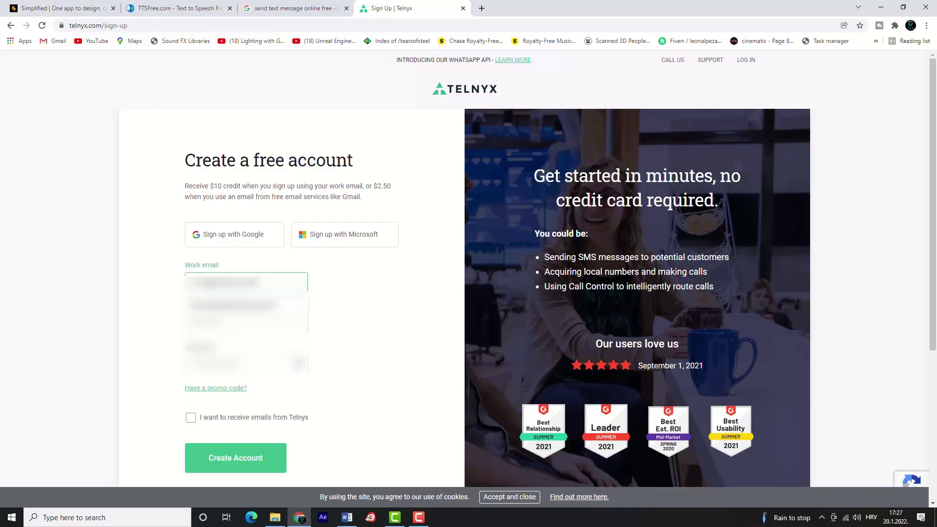
key("Tab")
type("Le")
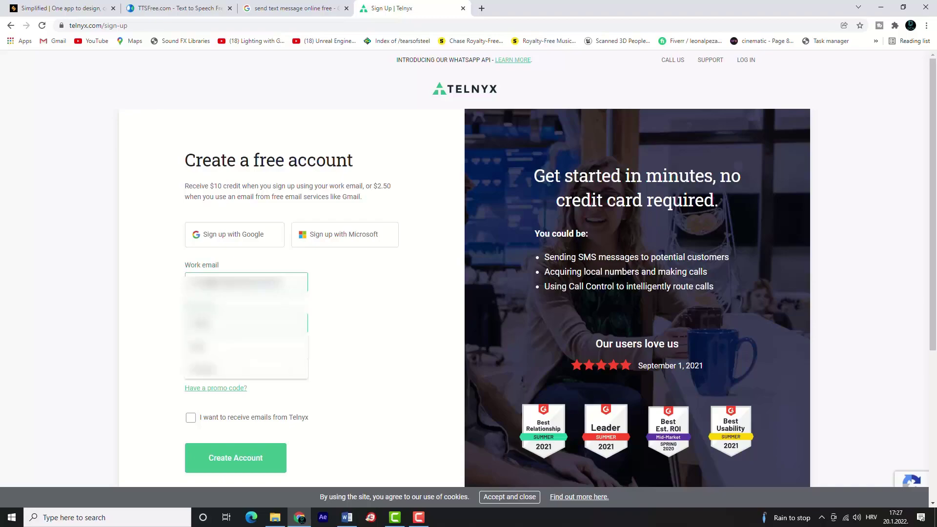
Step: Enter an account password of at least 12 characters with a number, a symbol and an upper-case letter
key("Tab")
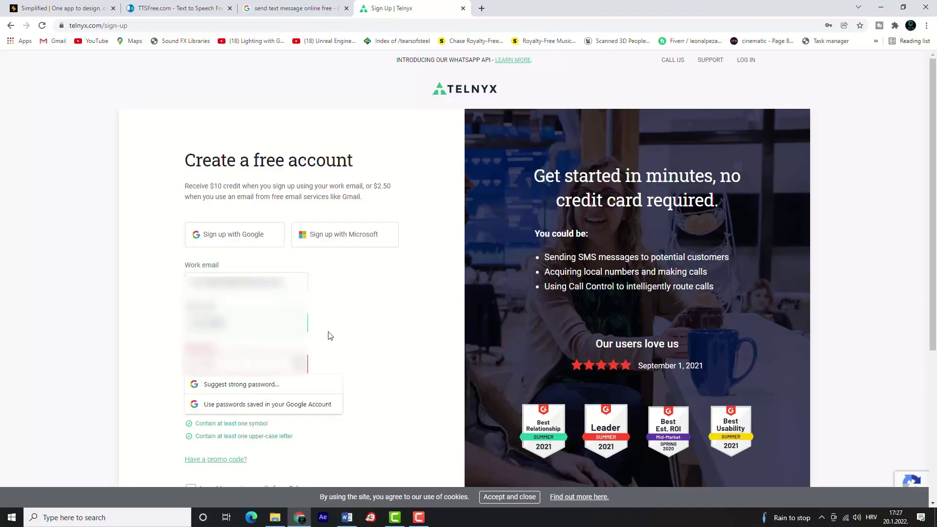
left_click(335, 360)
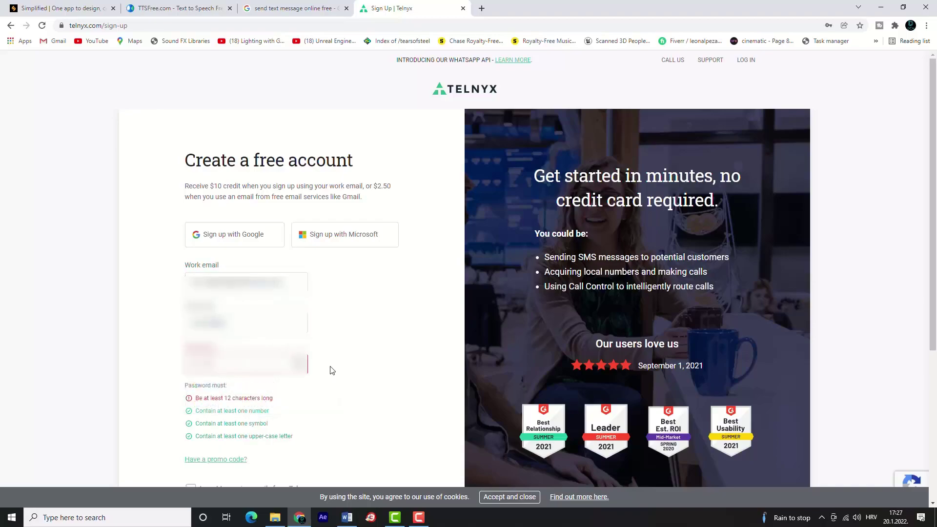
left_click_drag(220, 365, 137, 364)
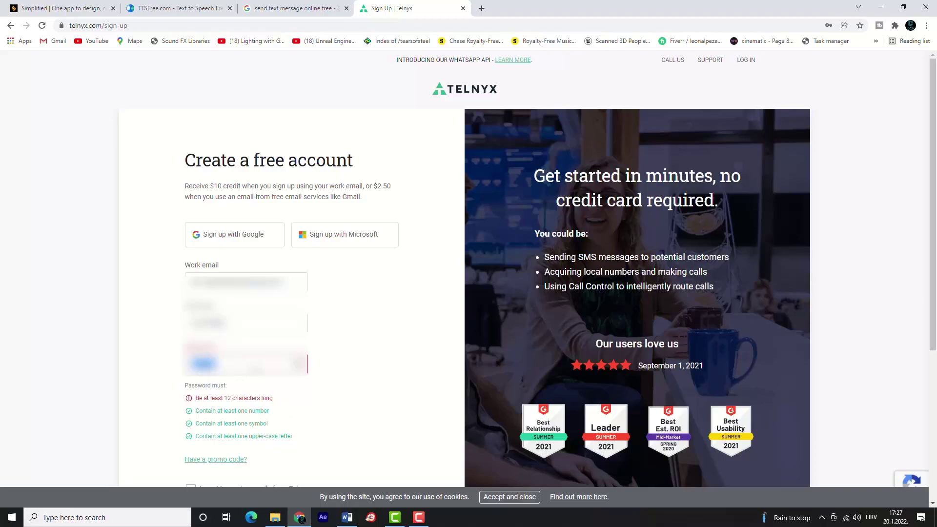
key("BackSpace")
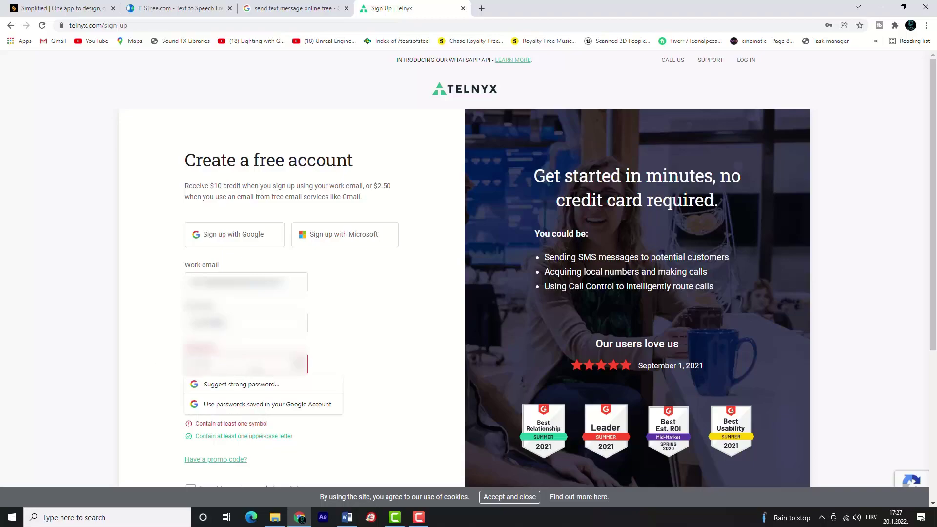
type("!")
left_click(375, 350)
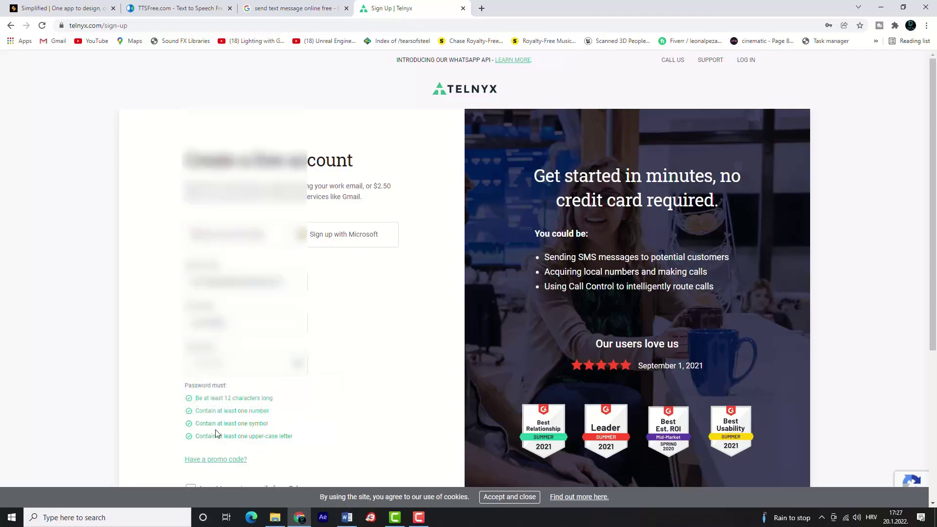
Step: Create the account without opting in to Telnyx emails and read the activation notice
scroll(195, 408, "down", 2)
left_click(242, 432)
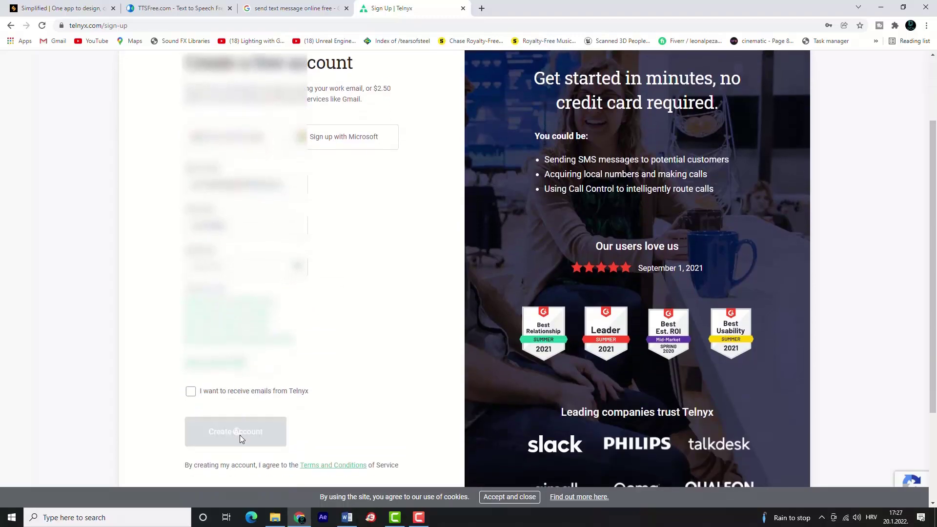
scroll(241, 433, "down", 1)
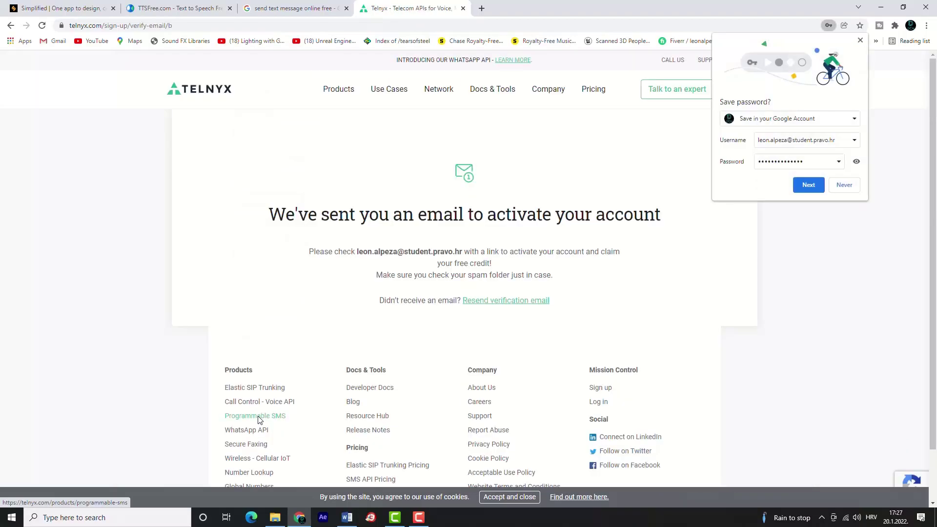
left_click_drag(269, 214, 672, 214)
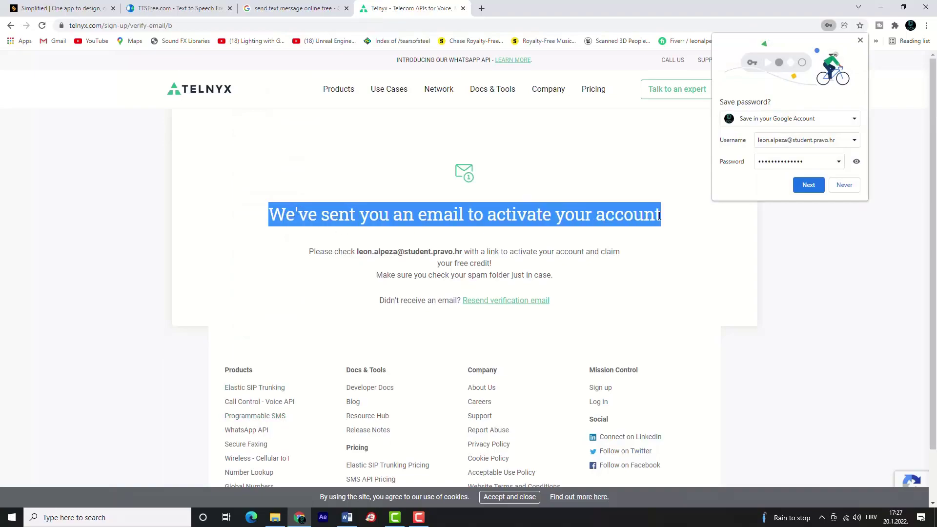
left_click(568, 255)
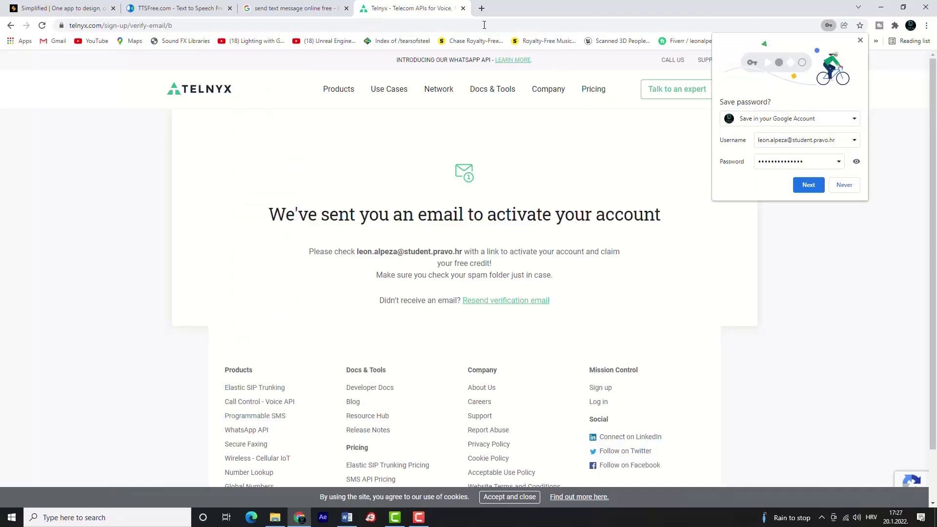
Step: Open the sign-up address's Gmail inbox in a new tab and verify the email address from the Telnyx "Verify Your Account" message
left_click(481, 9)
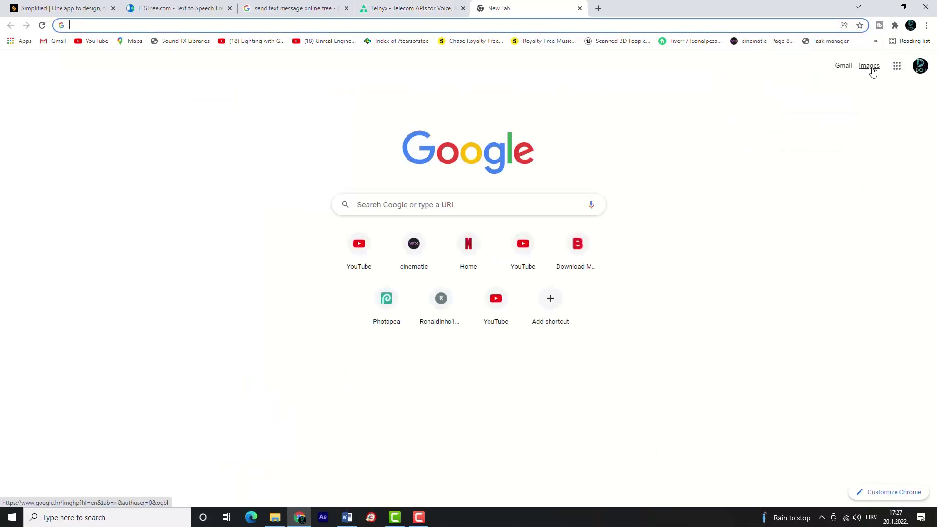
left_click(920, 66)
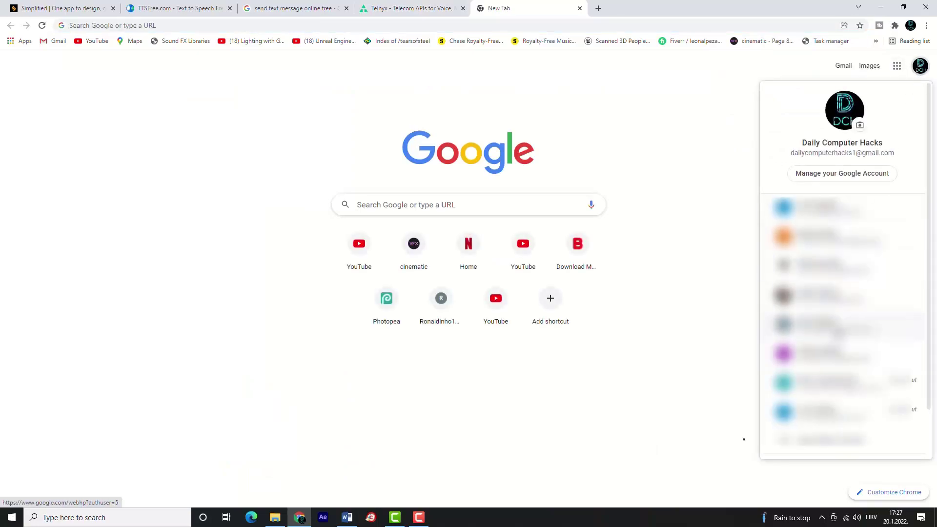
left_click(837, 327)
left_click(849, 67)
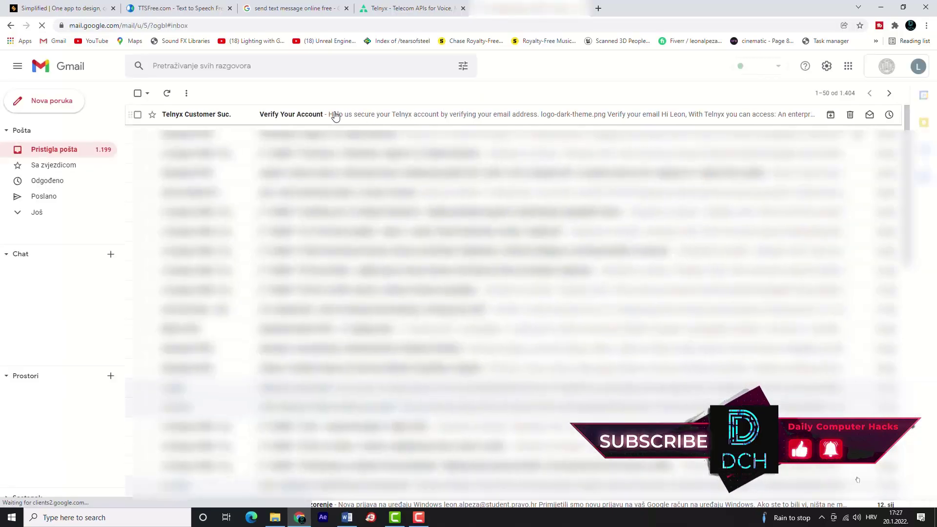
left_click(336, 116)
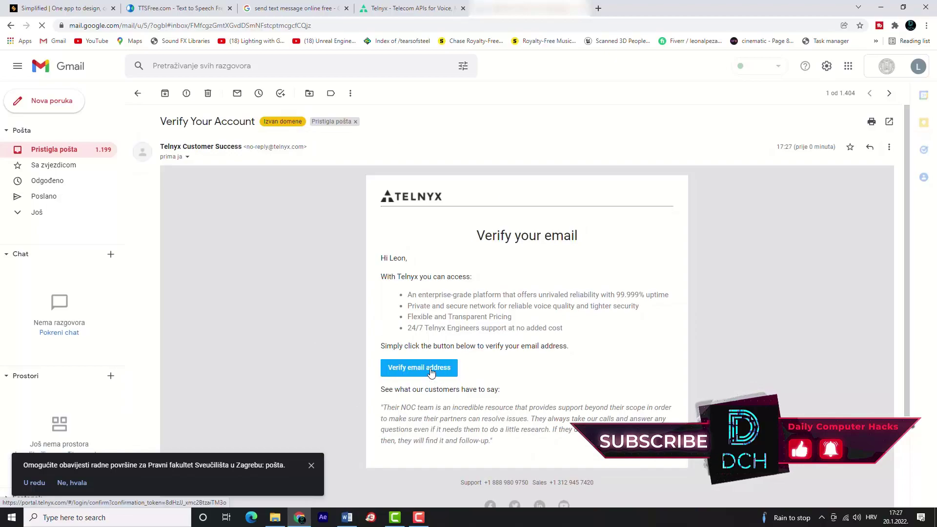
left_click(431, 372)
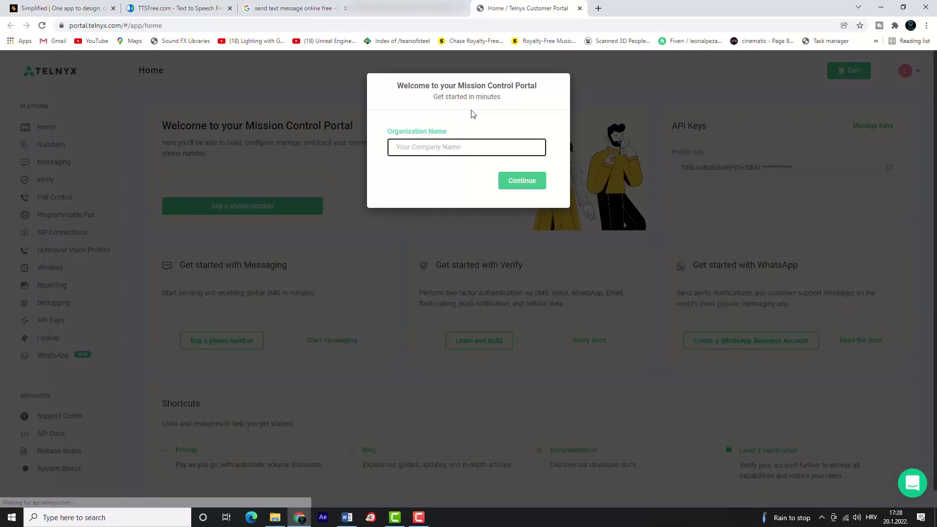
Step: Enter "Daily Computer Hacks" as the organization name and choose Messaging as the intended use
type("Daily Computer Hacks")
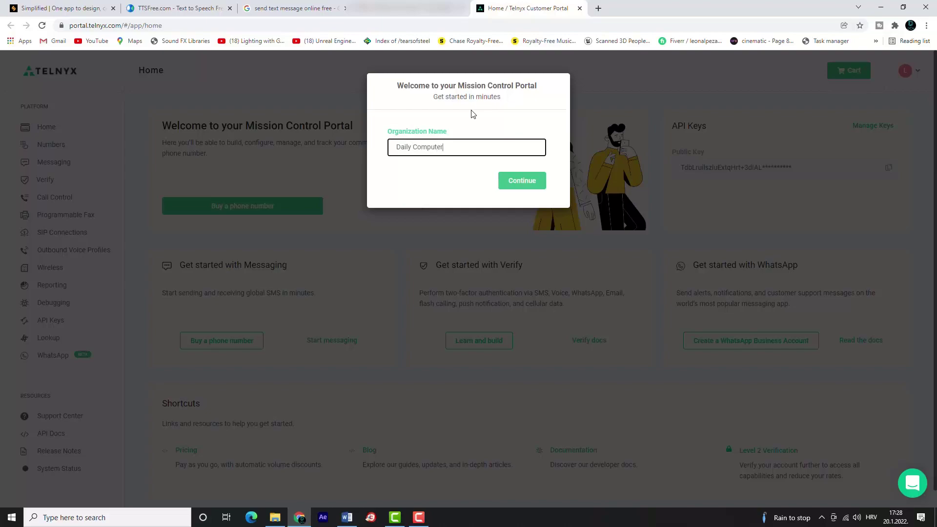
left_click(513, 181)
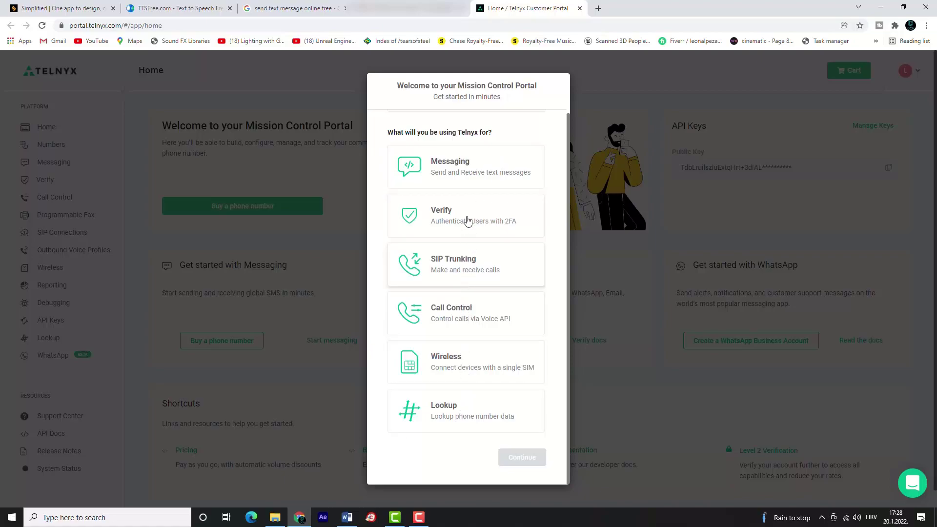
left_click(466, 176)
left_click(528, 463)
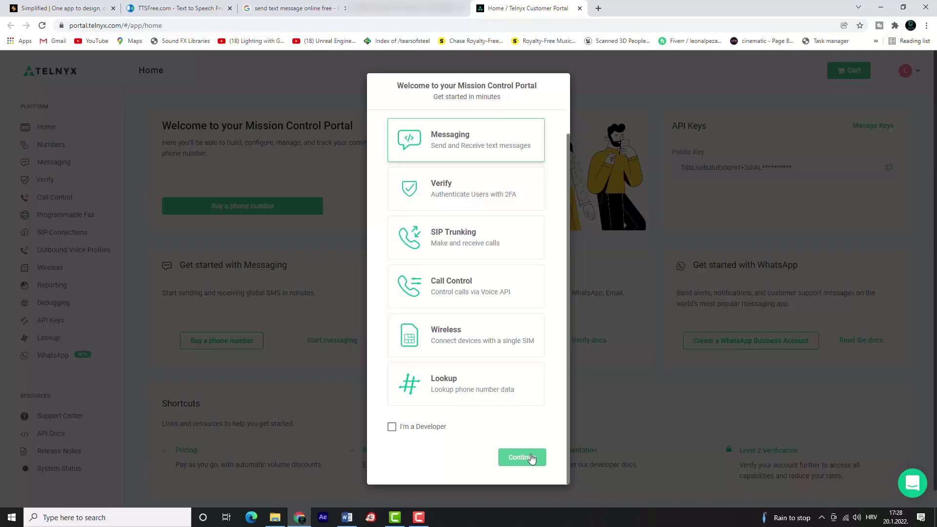
Step: Set the company size to Self-employed, keep USD as the currency, and complete the account setup without a contact number
left_click(486, 428)
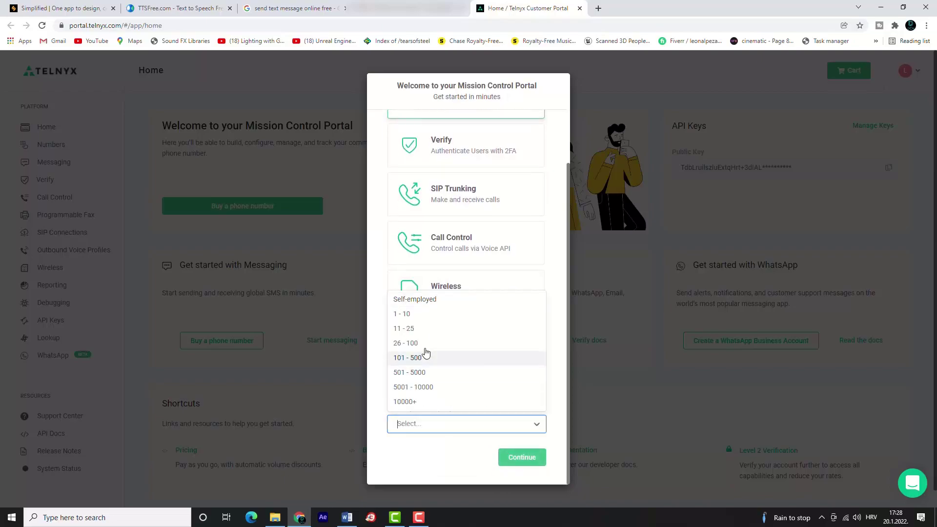
left_click(420, 300)
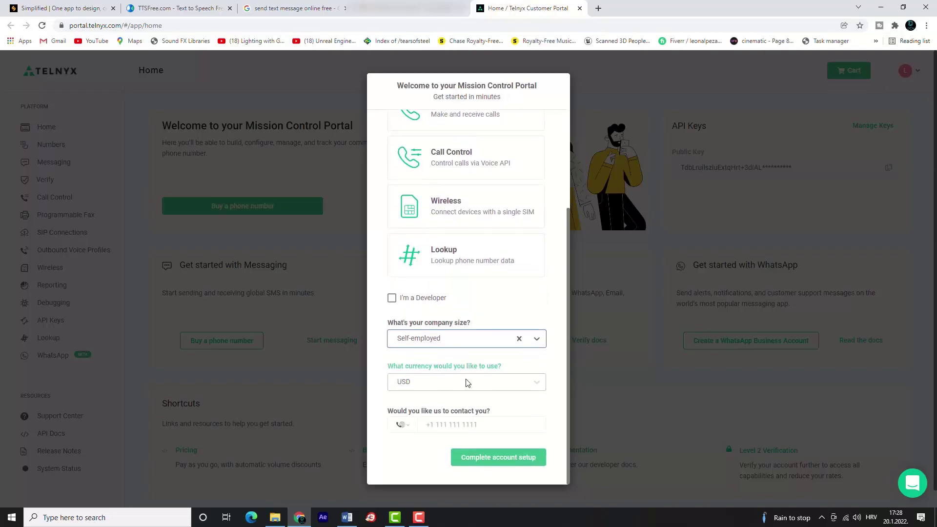
left_click(454, 385)
left_click(453, 385)
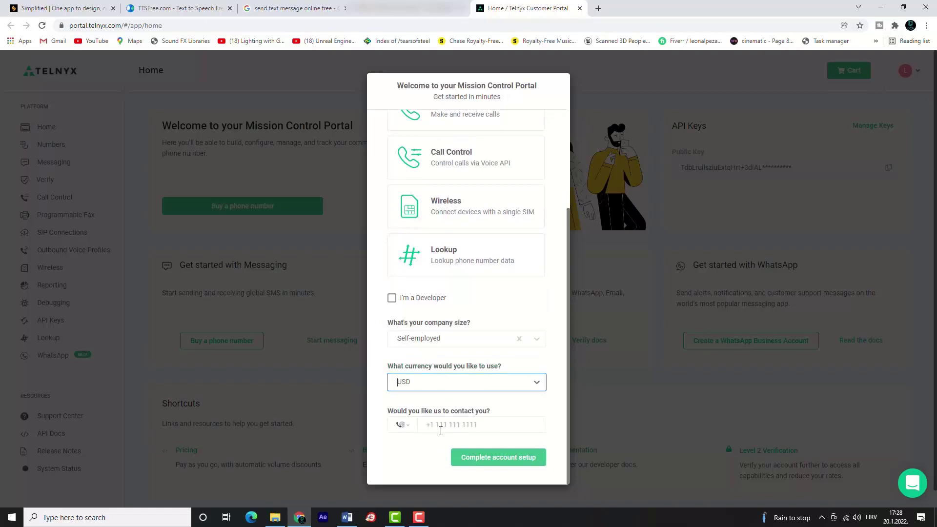
left_click(495, 460)
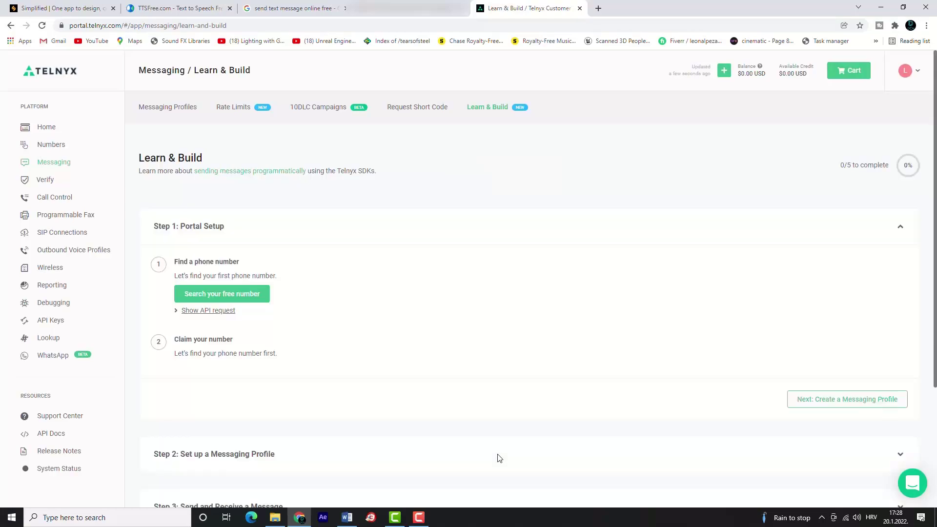
Step: Search for a free phone number in the portal setup and claim it
scroll(186, 267, "down", 1)
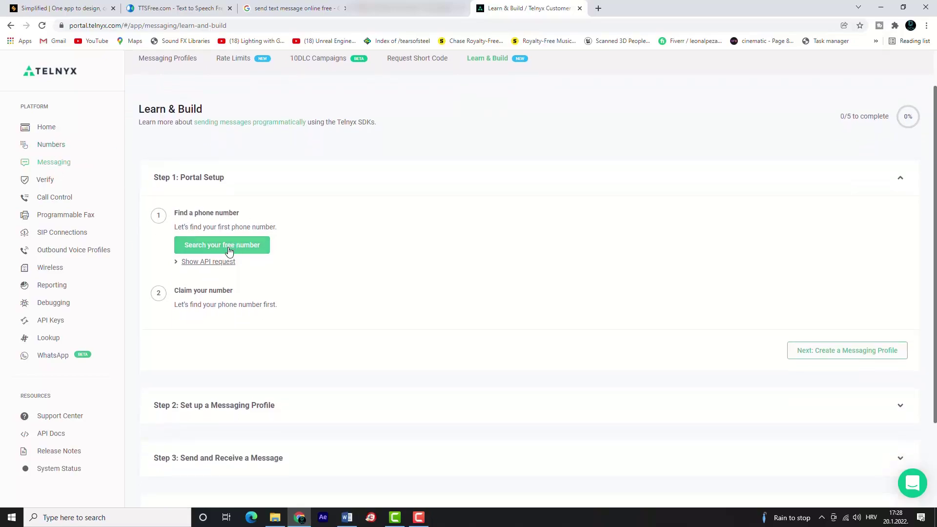
left_click(229, 251)
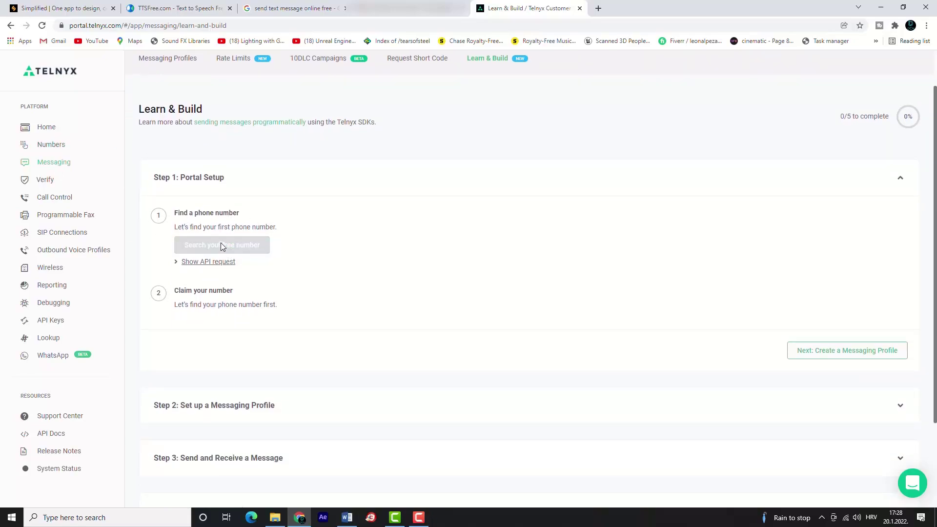
left_click_drag(196, 225, 355, 228)
left_click(347, 224)
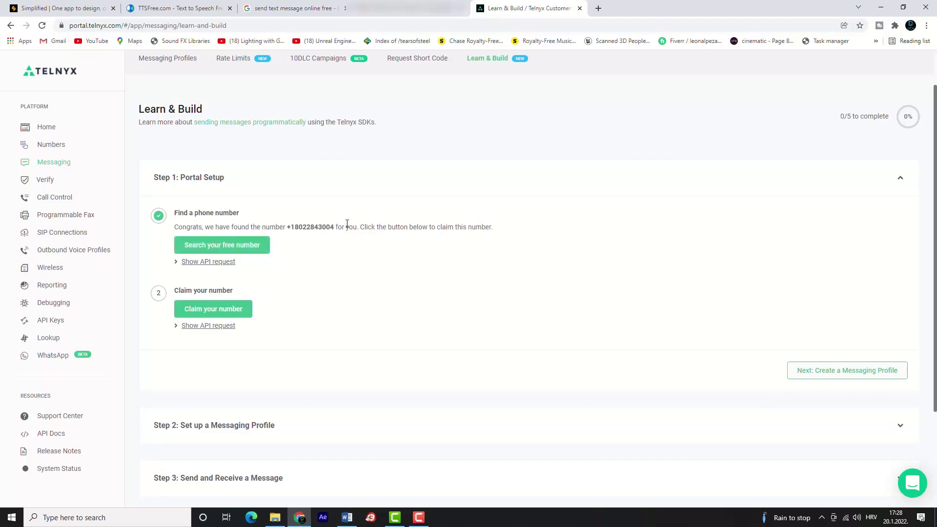
left_click(201, 308)
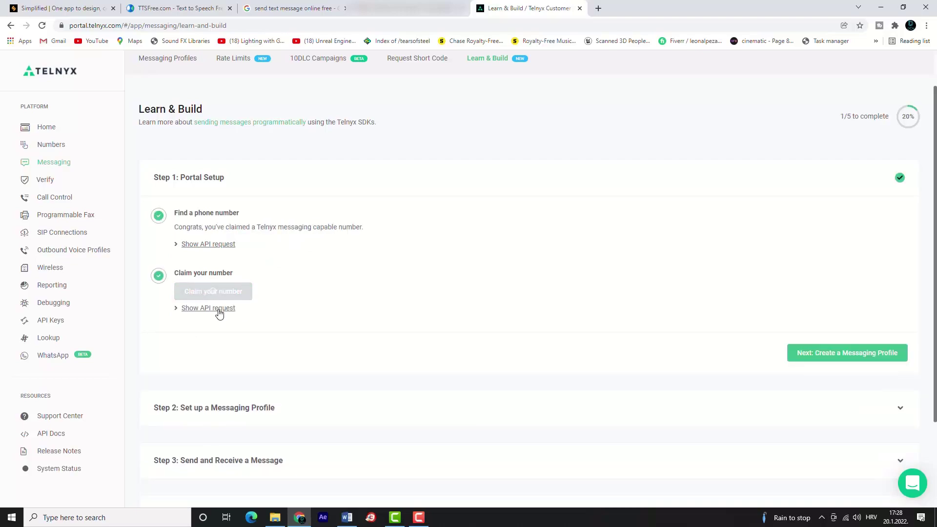
Step: Continue from the portal setup to create the first messaging profile
scroll(263, 307, "down", 1)
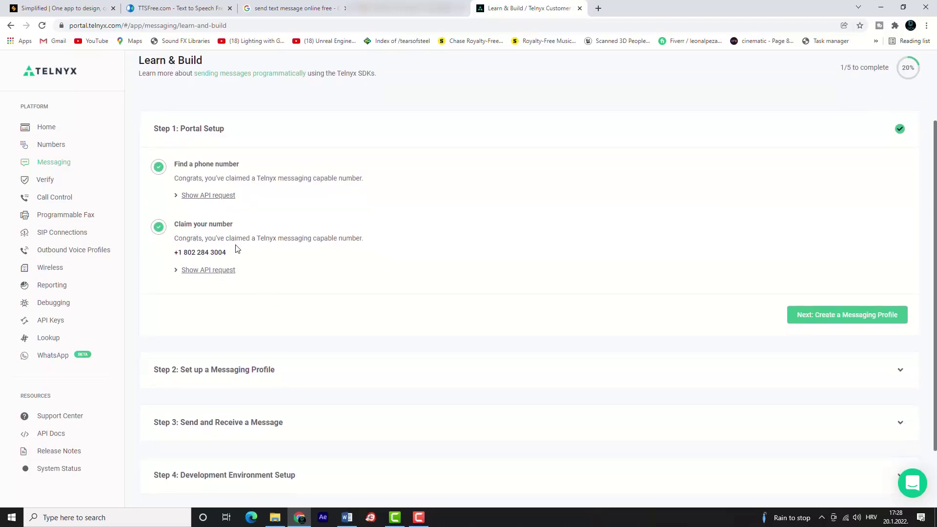
scroll(336, 229, "down", 1)
left_click(790, 266)
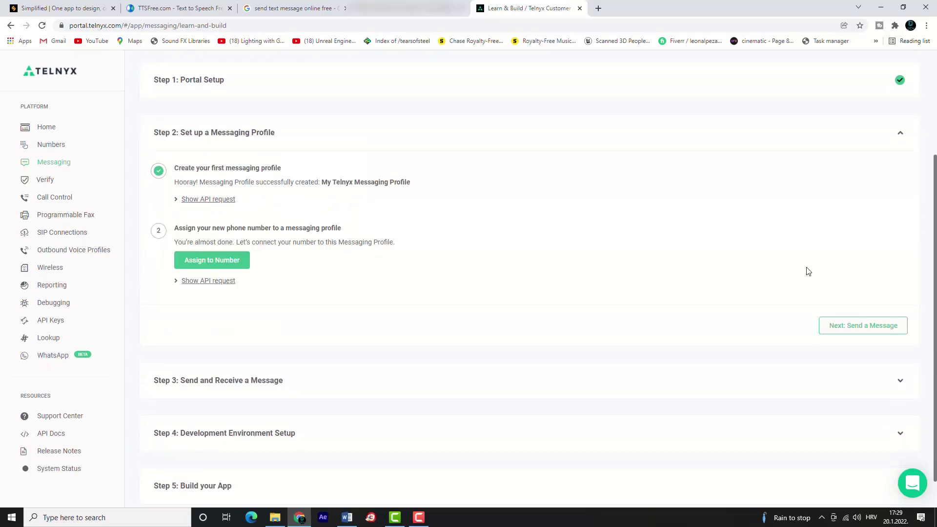
scroll(290, 242, "up", 1)
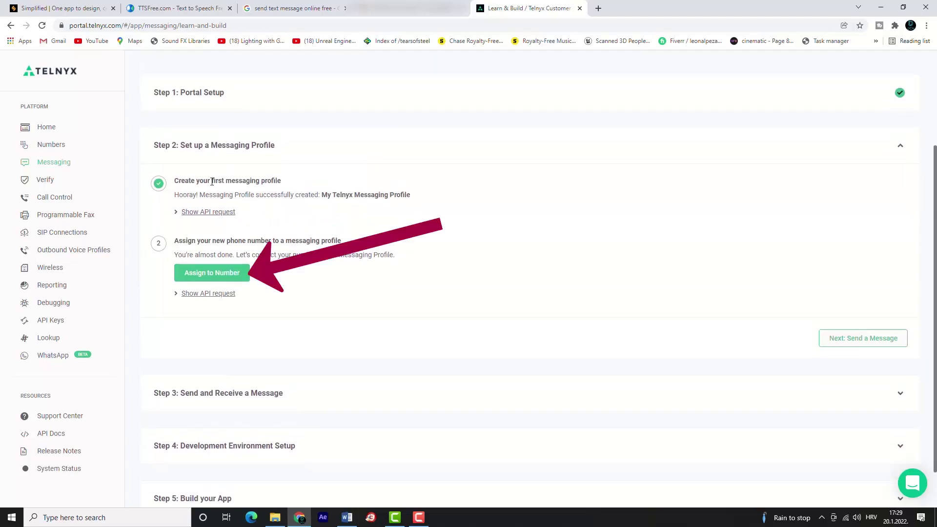
left_click_drag(183, 180, 317, 184)
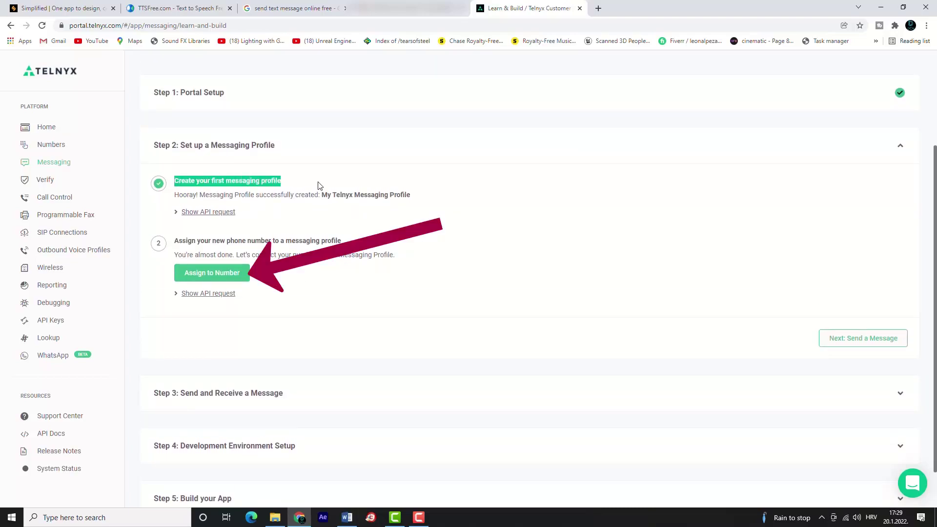
Step: Assign the new phone number to the messaging profile and continue to sending a message
left_click(317, 184)
left_click_drag(209, 240, 397, 243)
left_click(235, 274)
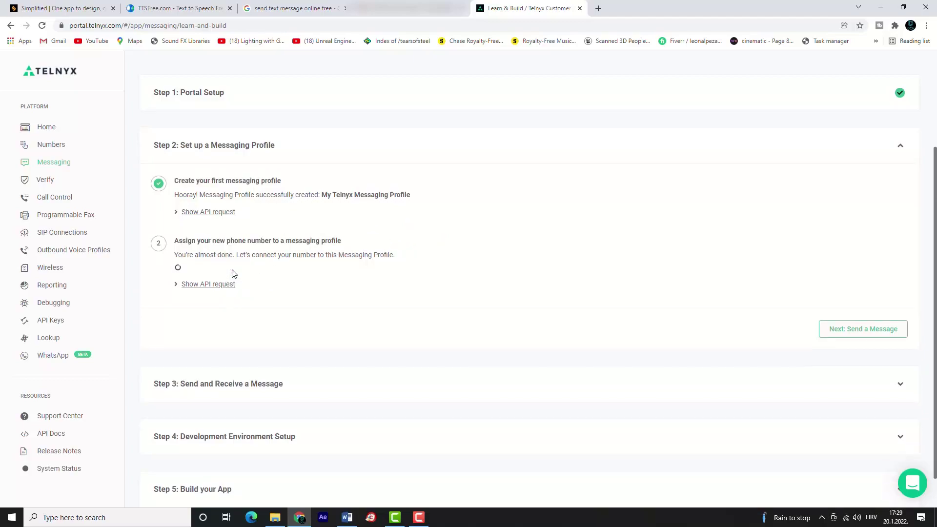
left_click(845, 323)
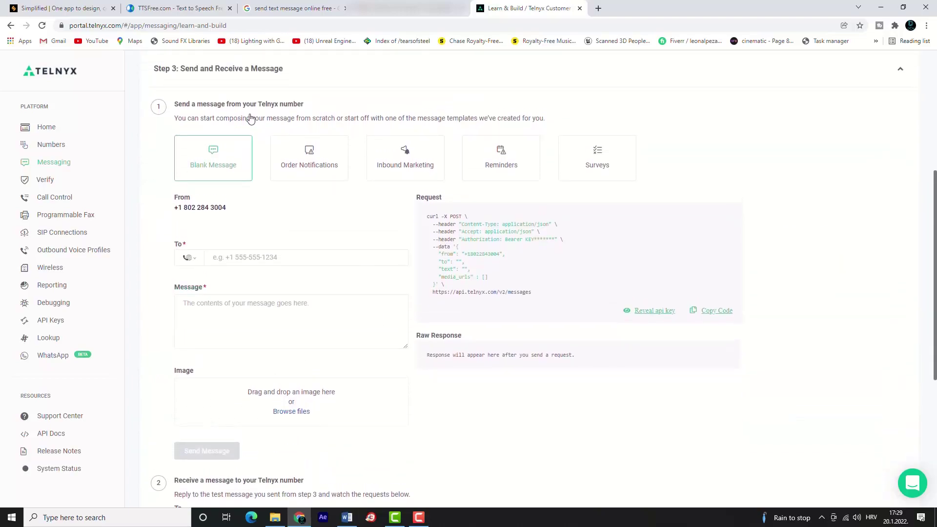
Step: Enter the recipient's phone number for the blank message sent from the Telnyx number
left_click_drag(174, 104, 308, 107)
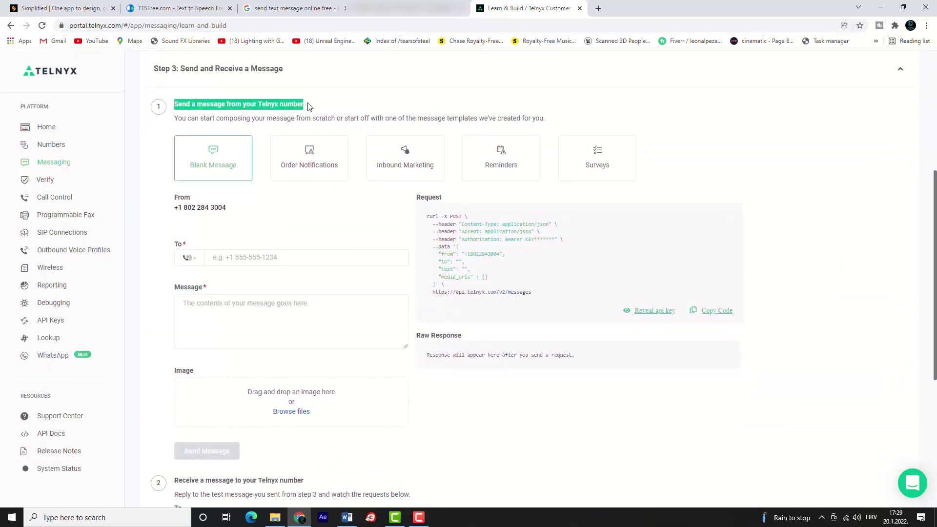
left_click(307, 106)
left_click(243, 258)
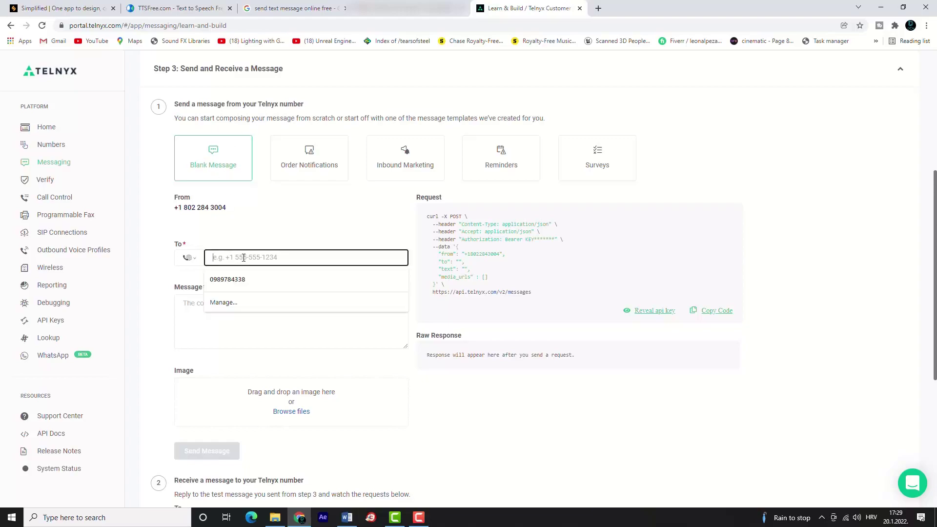
left_click_drag(227, 222, 212, 208)
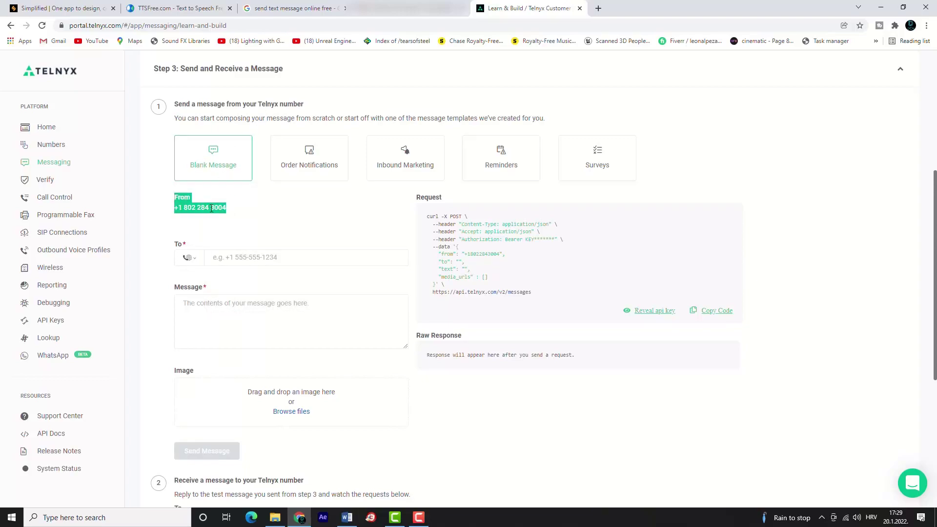
left_click(234, 261)
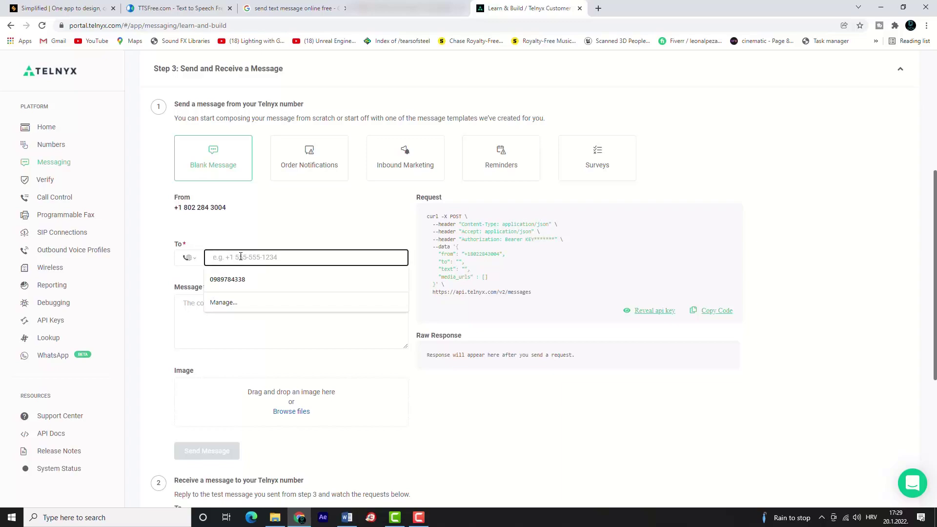
type("989784338")
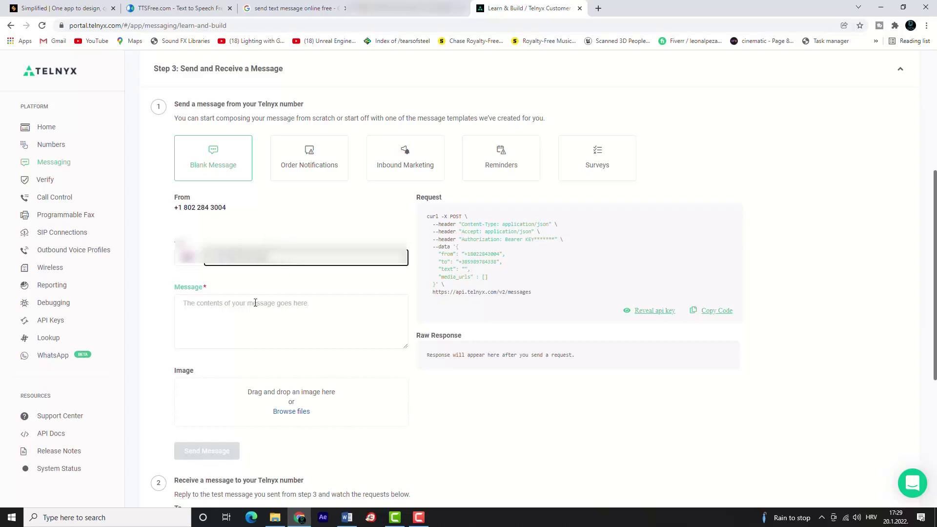
Step: Write "This is a test message." as the message text and send it
left_click(360, 296)
type("This is a test message.")
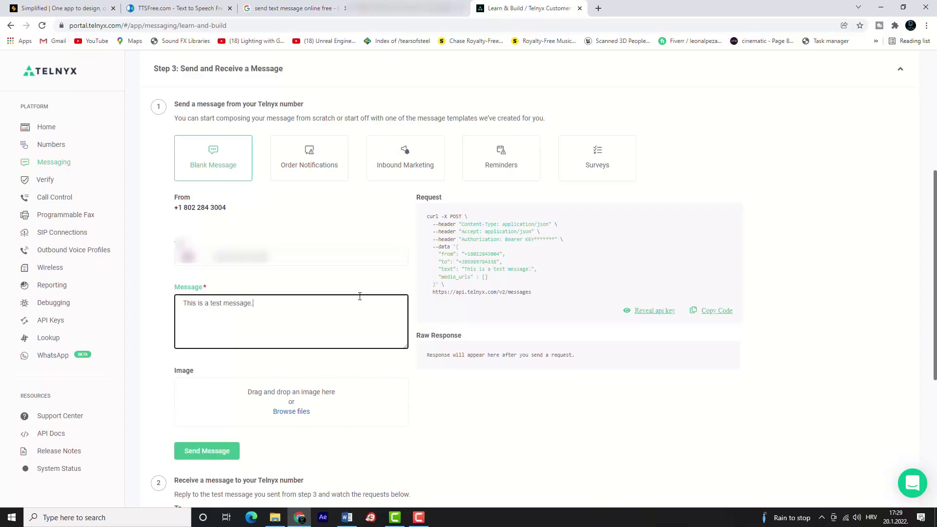
scroll(360, 296, "down", 1)
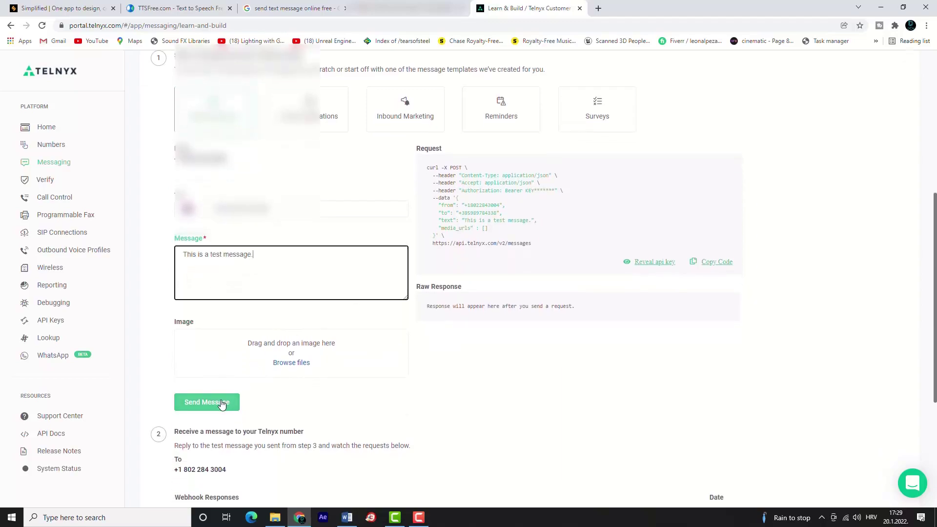
left_click(222, 403)
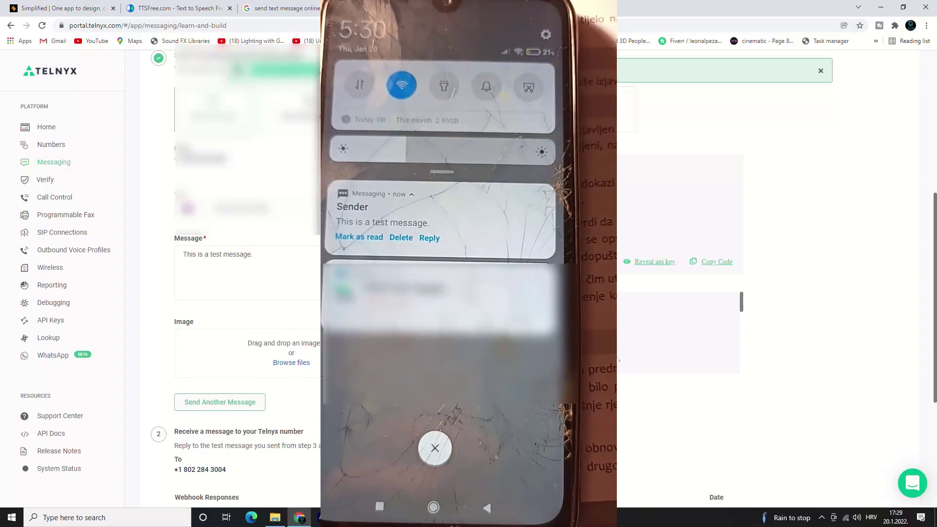
scroll(276, 335, "down", 2)
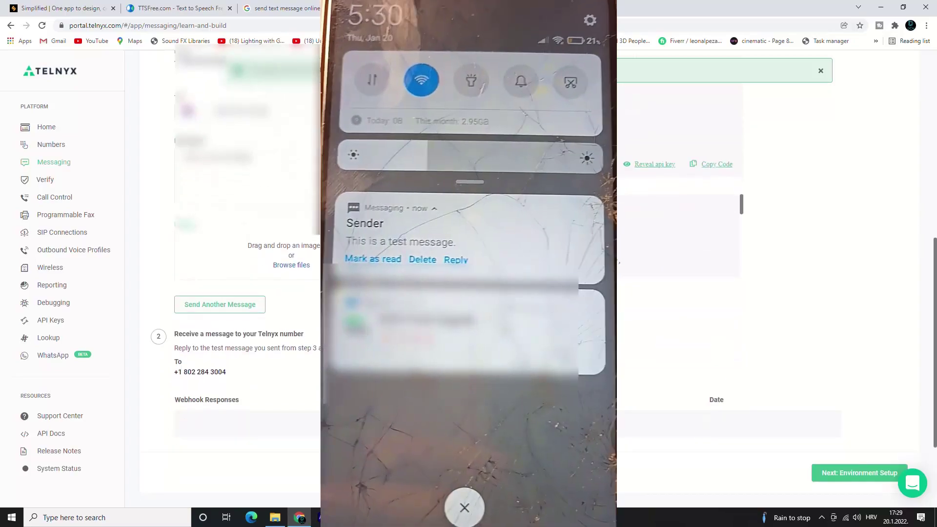
scroll(263, 322, "down", 1)
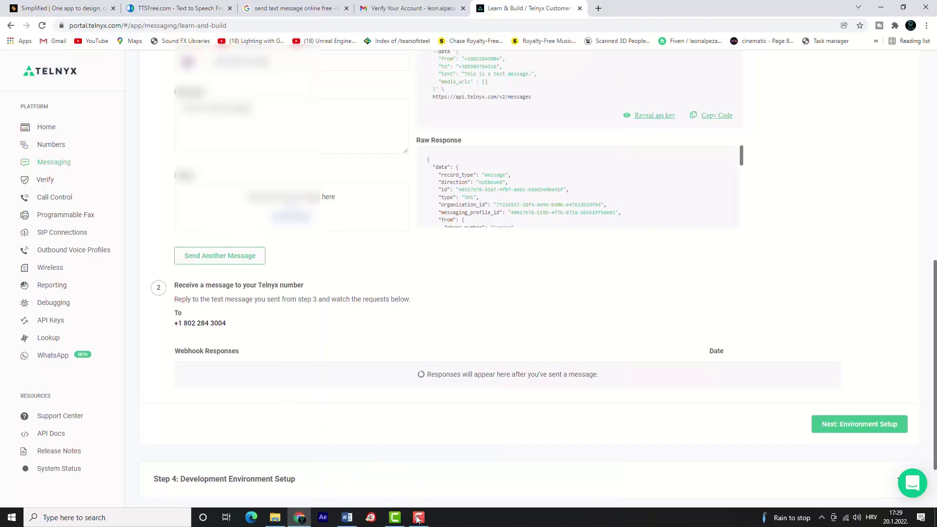
left_click(419, 518)
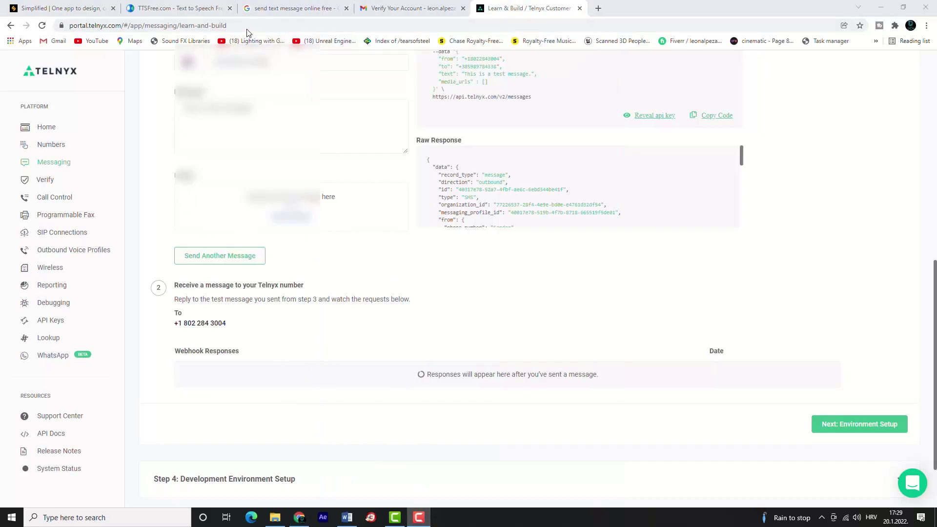